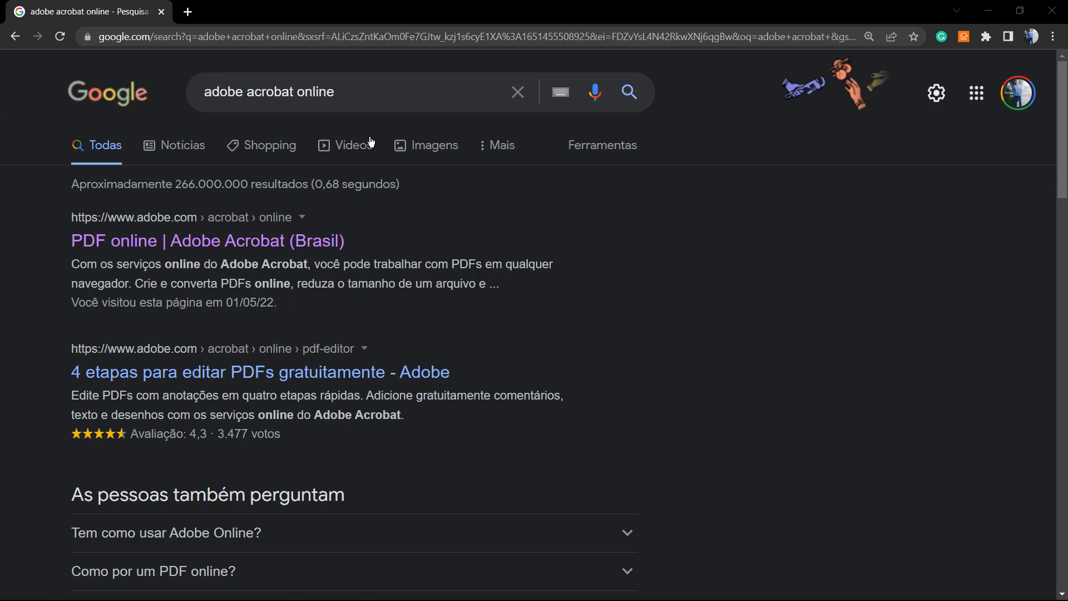
Step: Open the 'PDF online | Adobe Acrobat (Brasil)' search result
{"action": "left_click", "coordinate": [238, 243]}
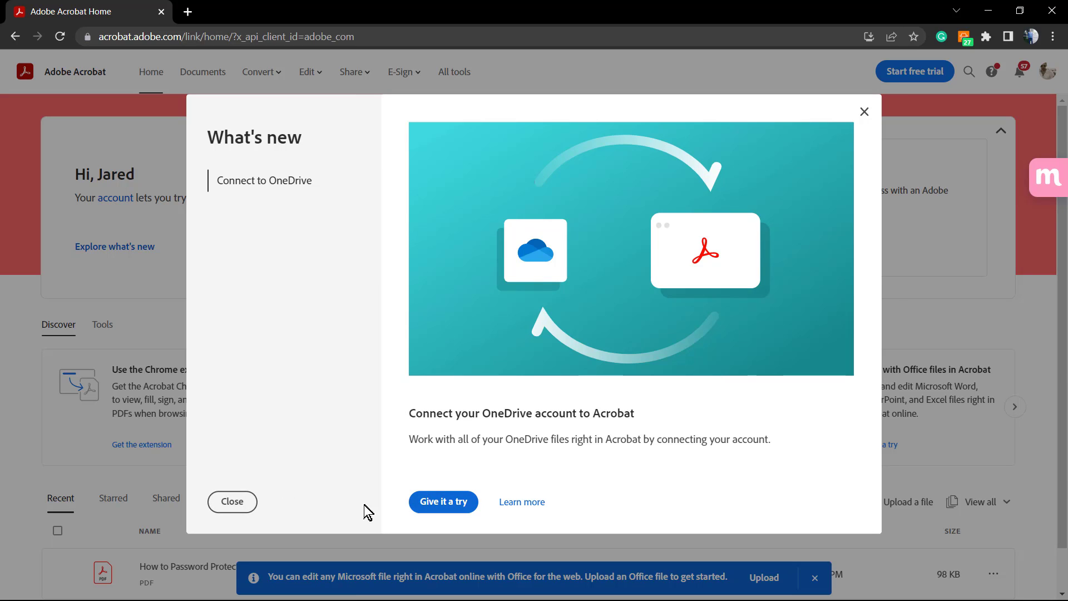
Step: Close the What's new OneDrive notice and briefly view the Convert menu
{"action": "left_click", "coordinate": [233, 502]}
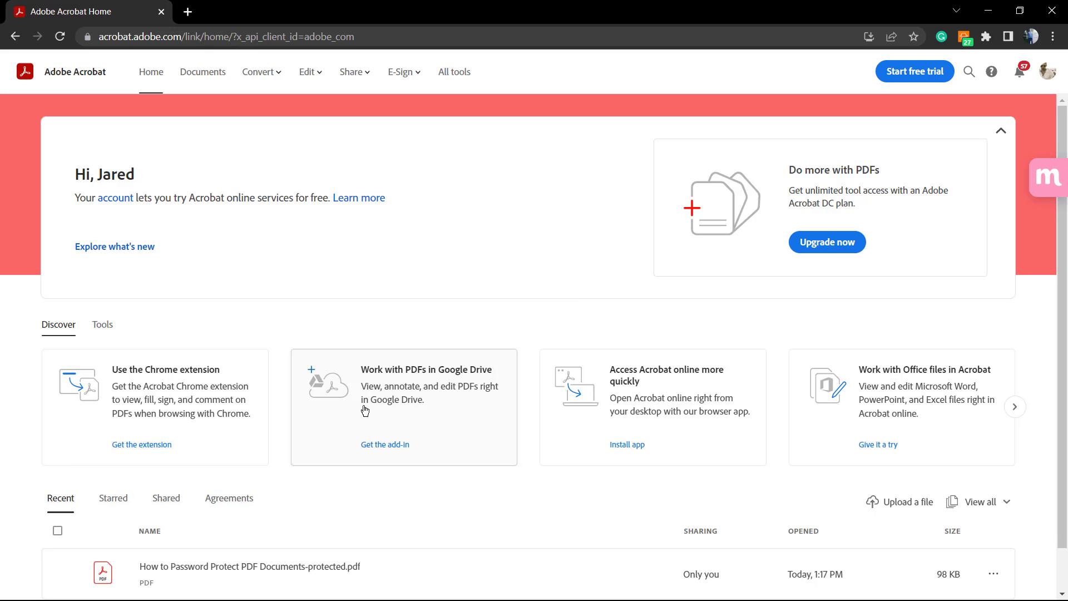
{"action": "left_click", "coordinate": [260, 77]}
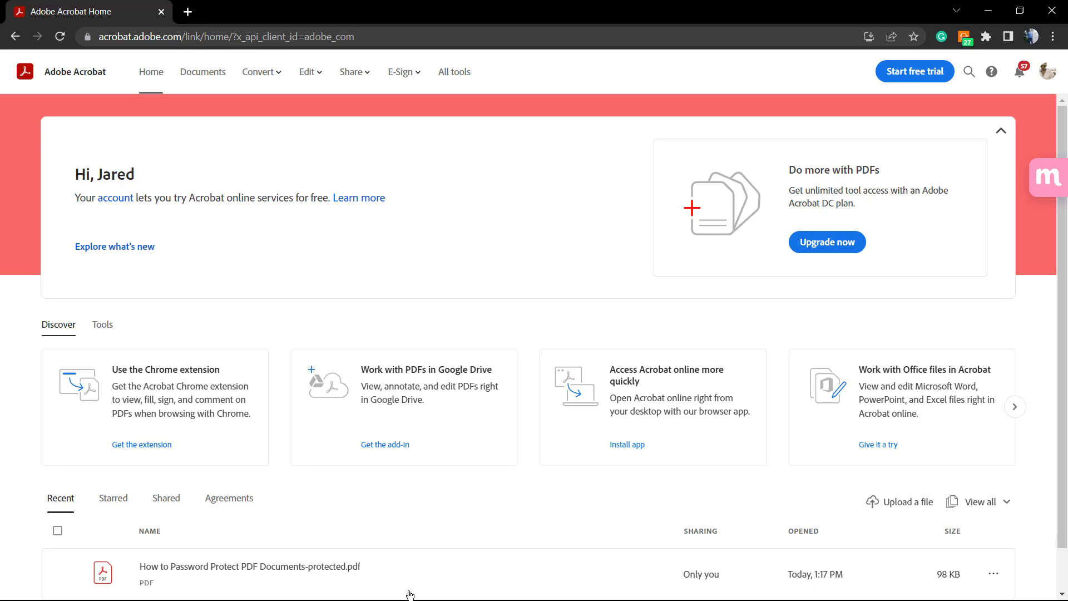
Step: In File Explorer's Downloads folder, open PDF Example For Tutorial.pdf in Chrome
{"action": "key", "text": "super"}
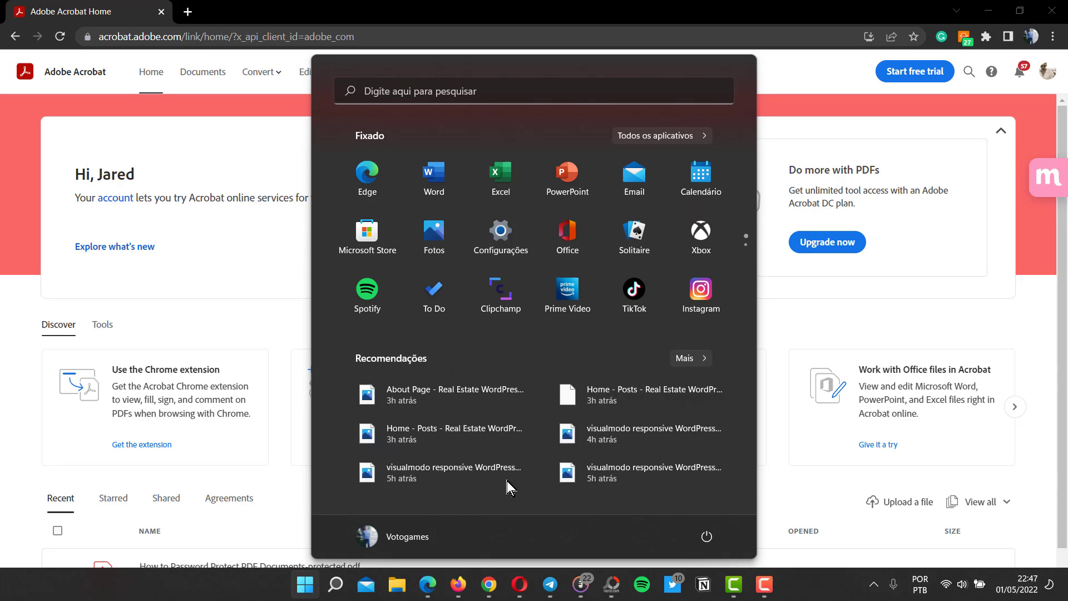
{"action": "key", "text": "Escape"}
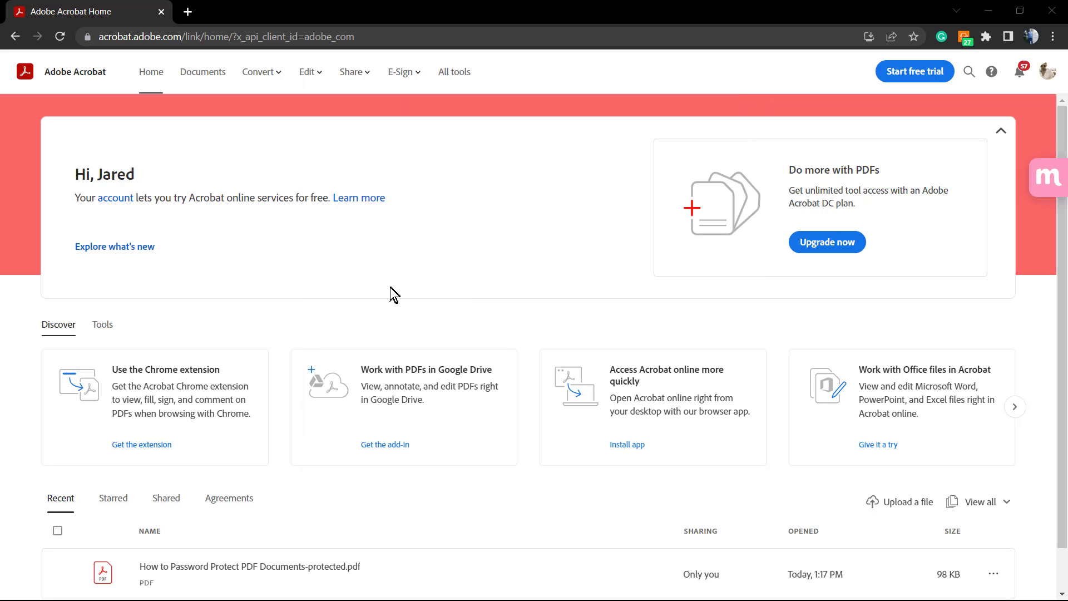
{"action": "key", "text": "super+e"}
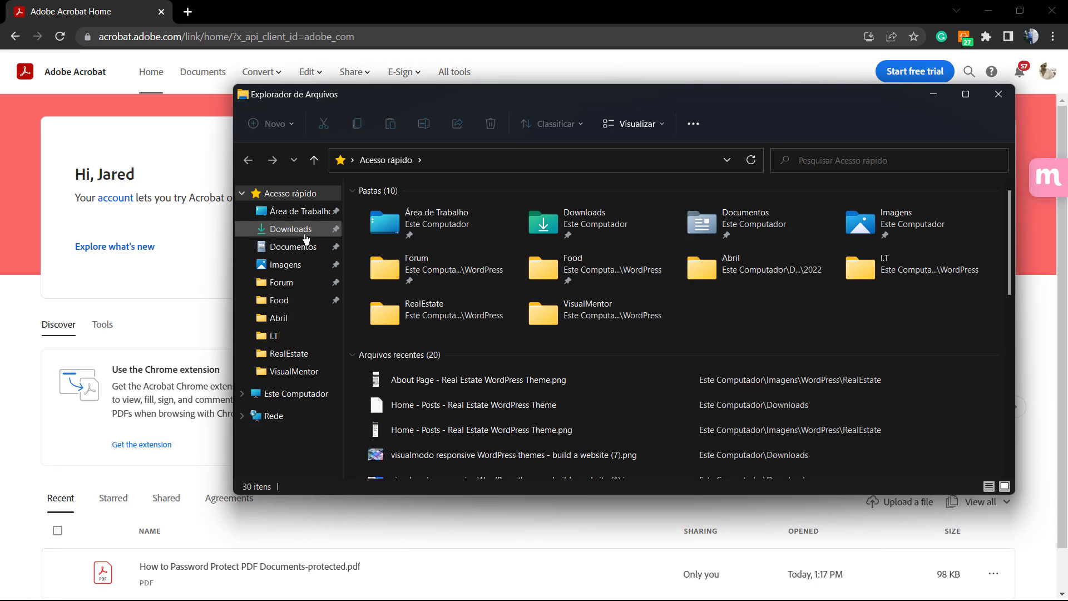
{"action": "left_click", "coordinate": [334, 231]}
{"action": "left_click", "coordinate": [381, 259]}
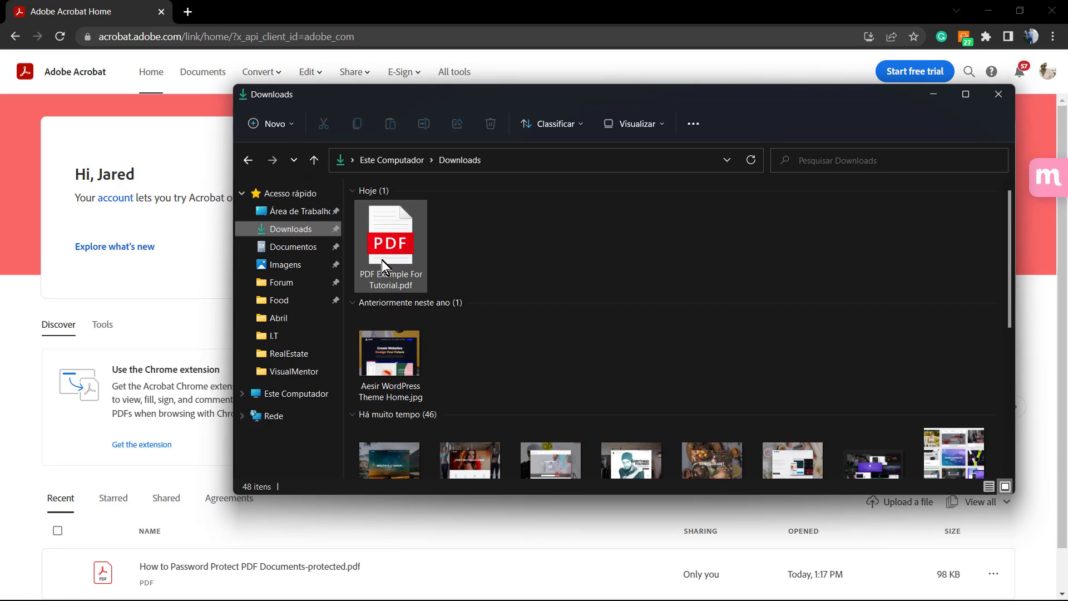
{"action": "right_click", "coordinate": [385, 238]}
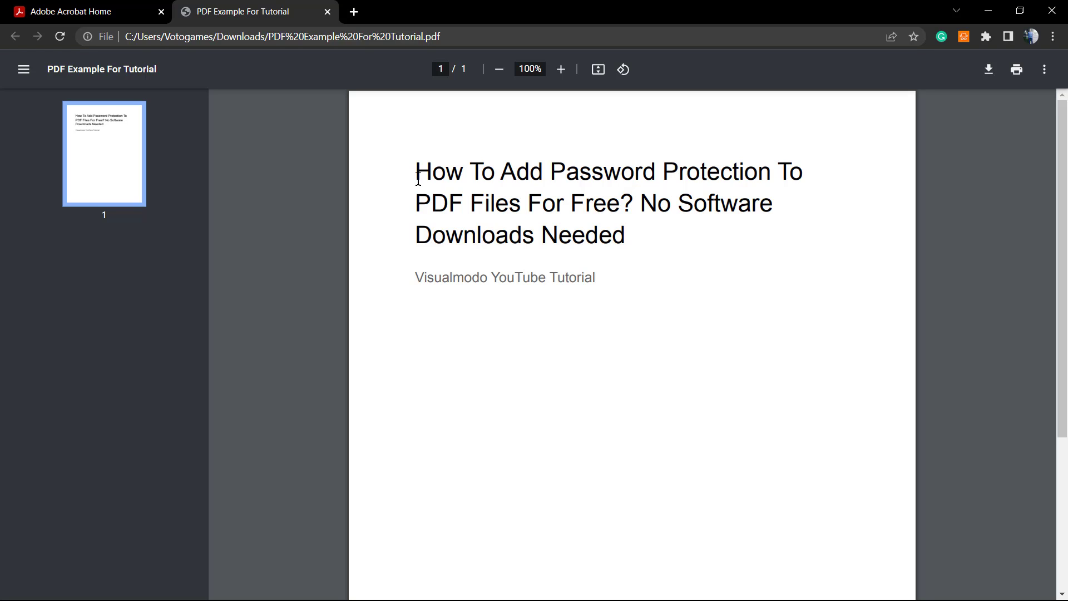
Step: From the Acrobat Home tab, choose Protect PDF under the Share menu
{"action": "left_click", "coordinate": [168, 12]}
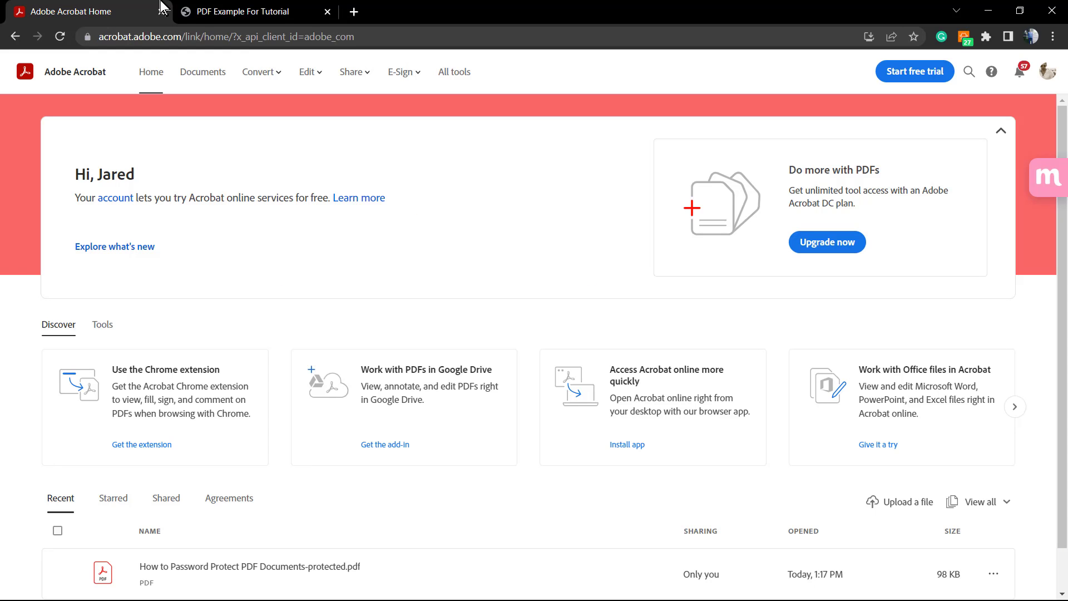
{"action": "left_click", "coordinate": [353, 72]}
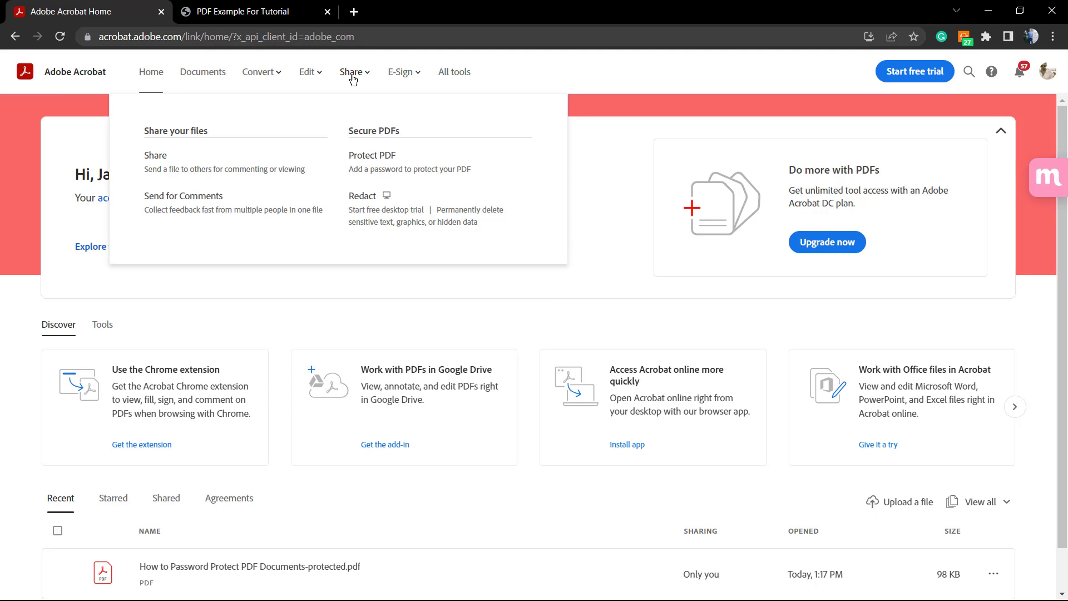
{"action": "left_click", "coordinate": [351, 76]}
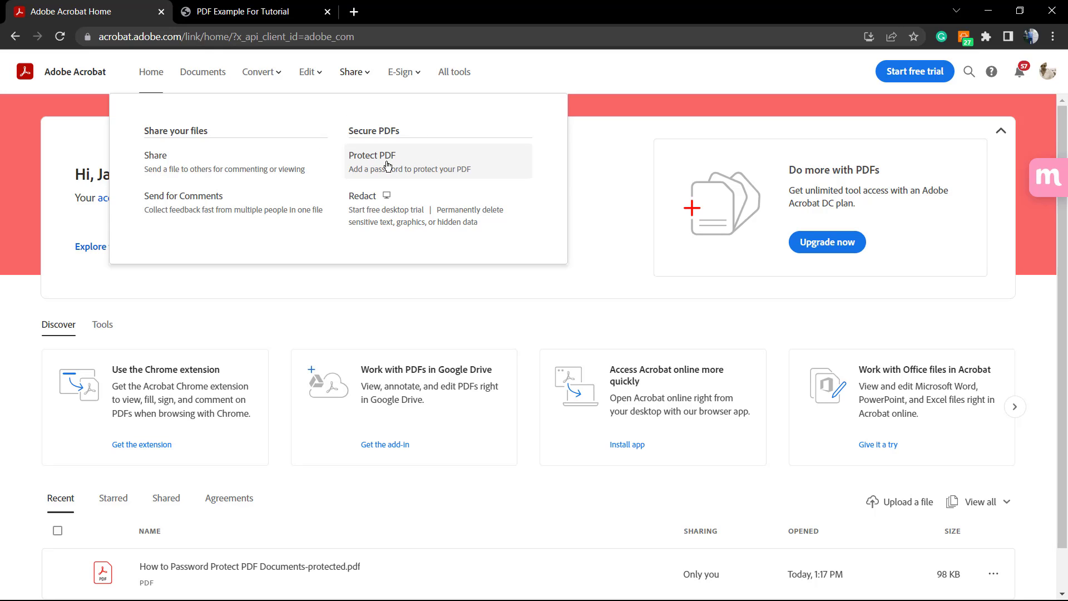
{"action": "left_click", "coordinate": [388, 165]}
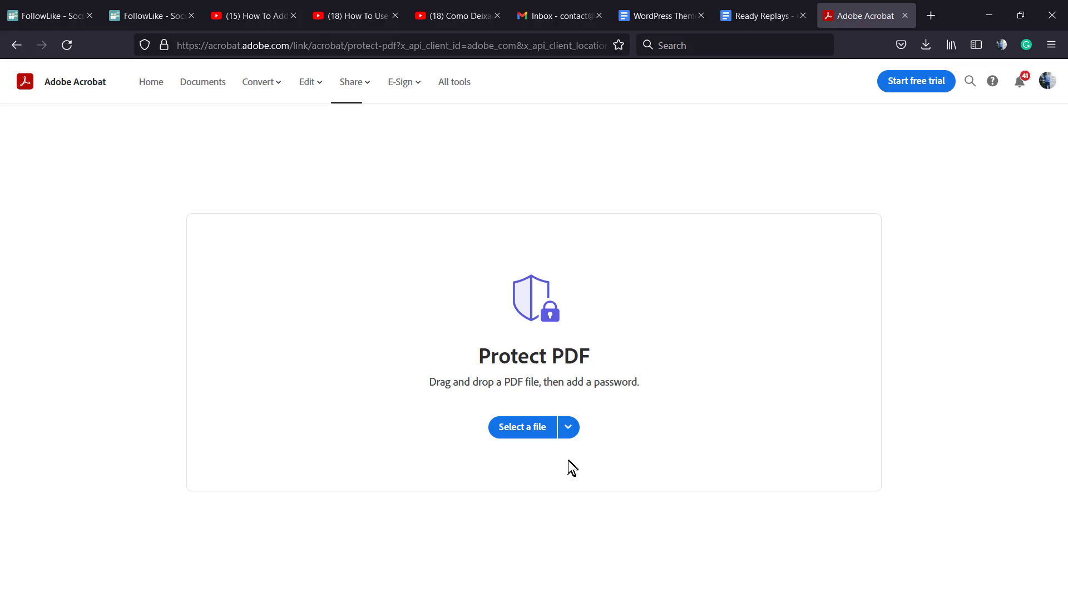
Step: Upload PDF Example For Tutorial.pdf from Downloads into the Protect PDF tool
{"action": "left_click", "coordinate": [522, 428]}
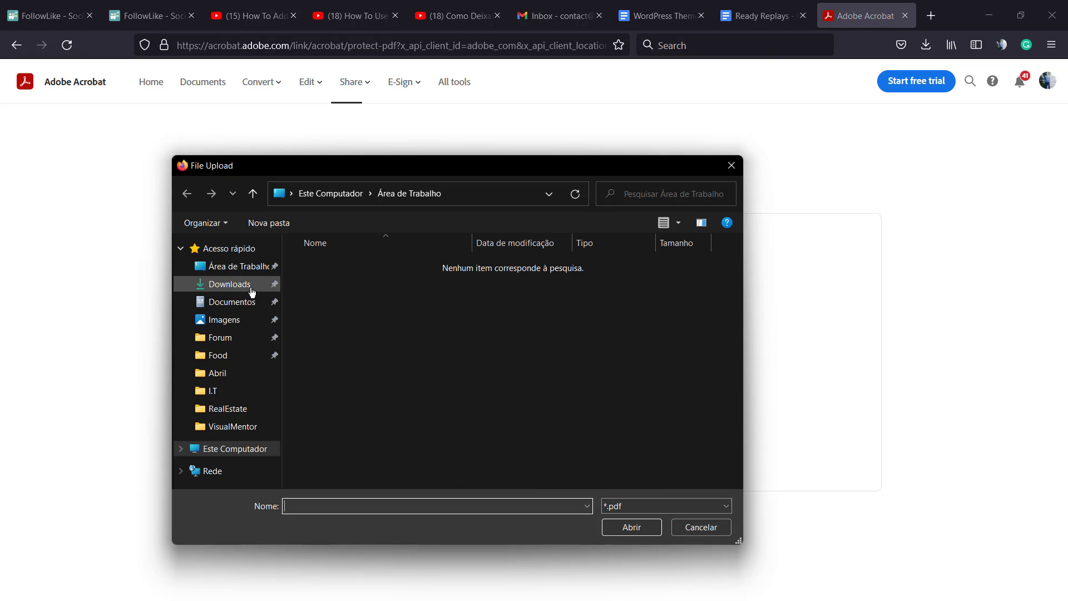
{"action": "left_click", "coordinate": [252, 289]}
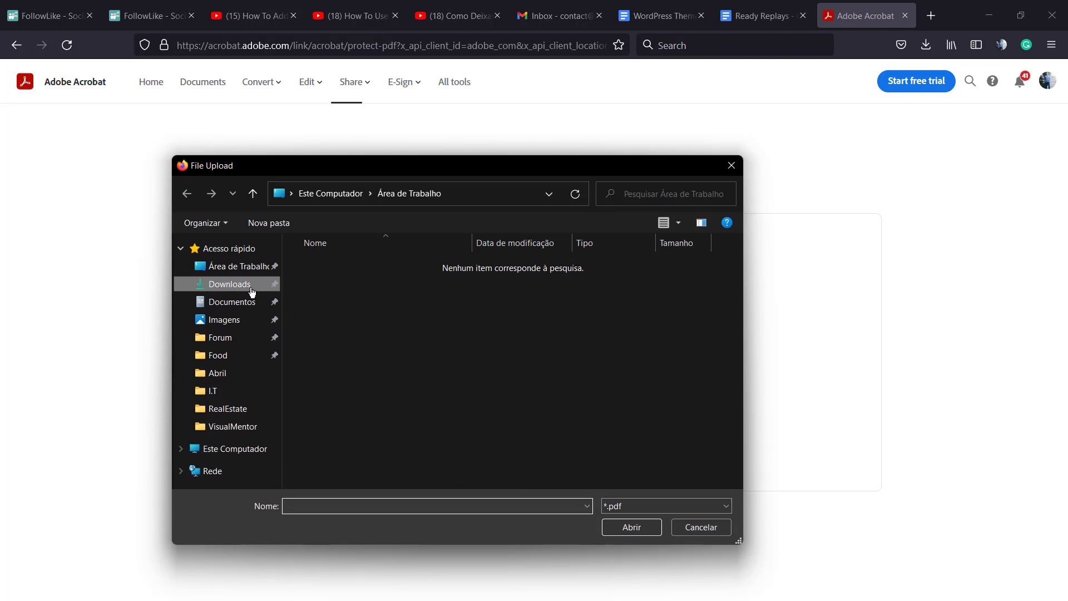
{"action": "left_click", "coordinate": [341, 307]}
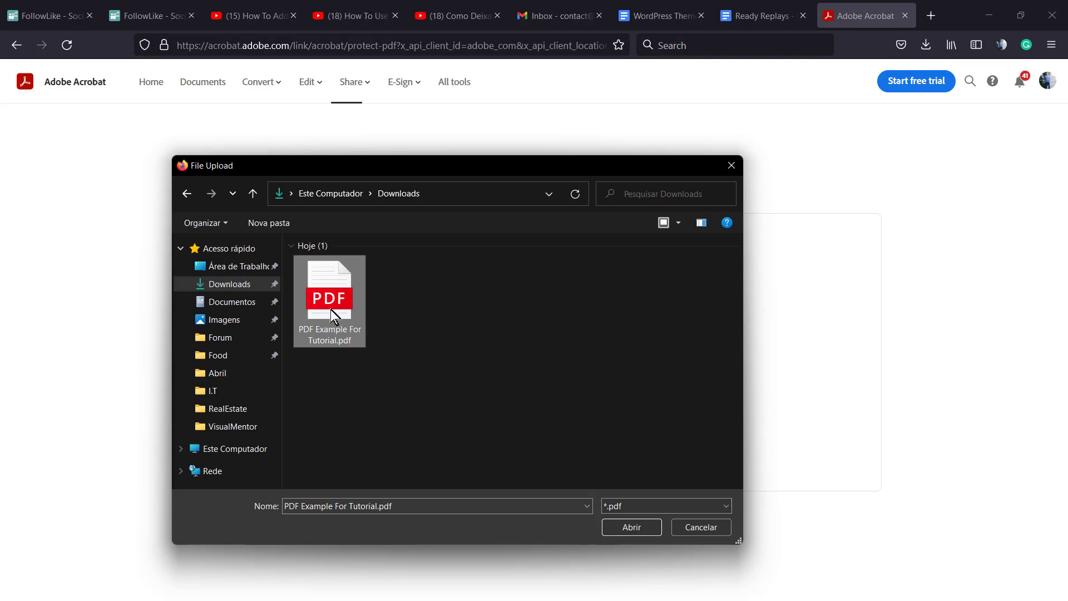
{"action": "left_click", "coordinate": [619, 526]}
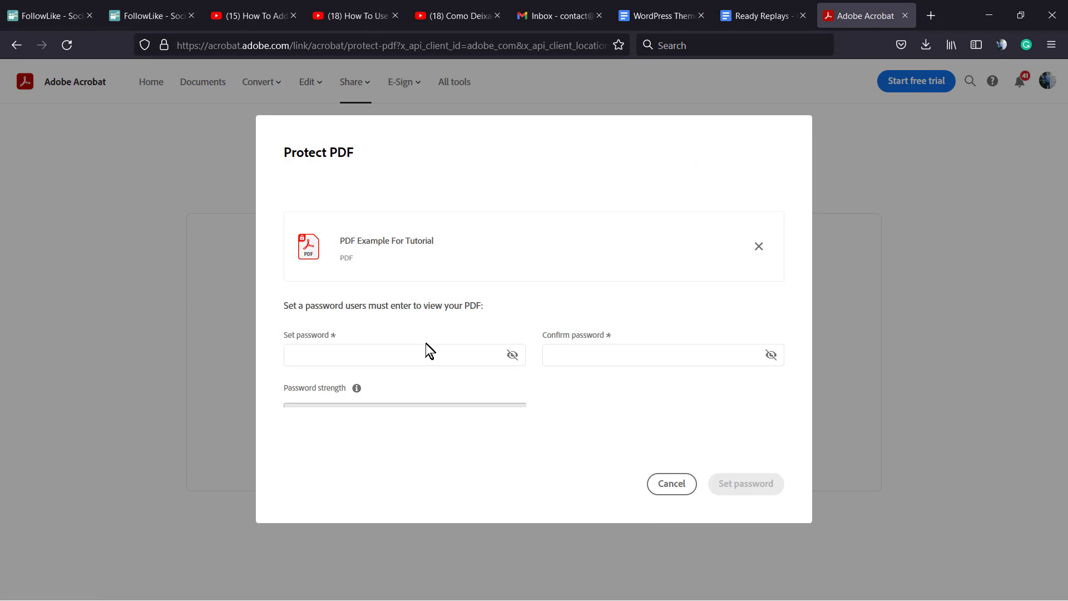
{"action": "left_click", "coordinate": [394, 354]}
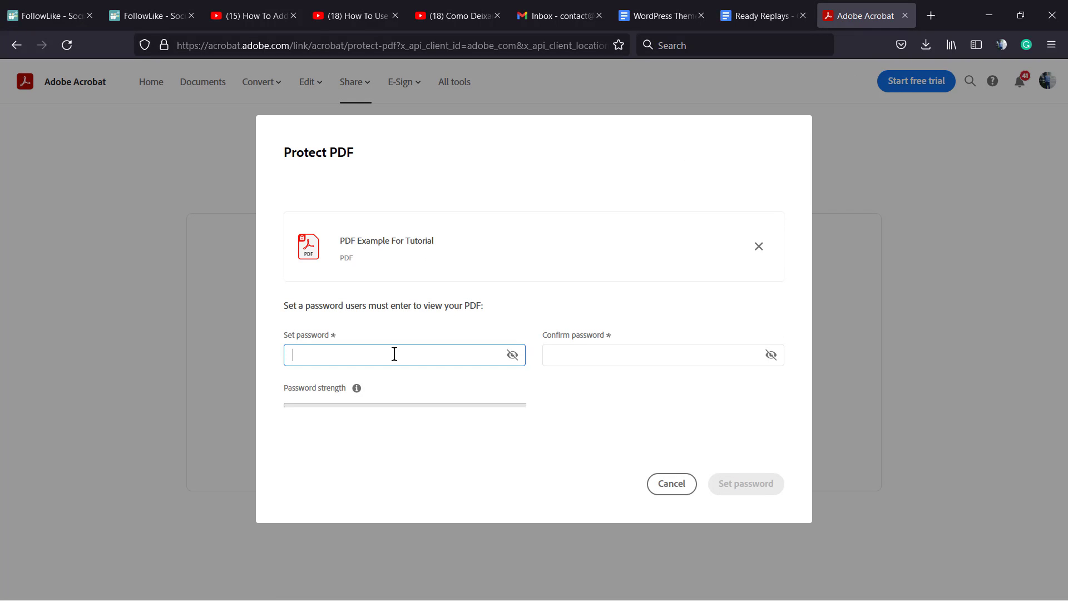
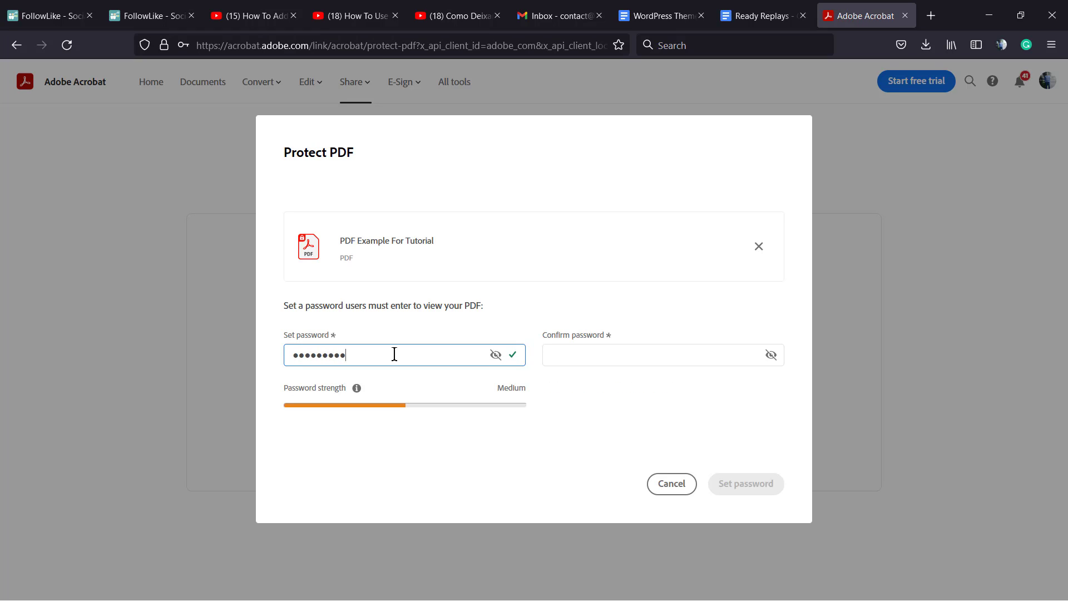
{"action": "key", "text": "Escape"}
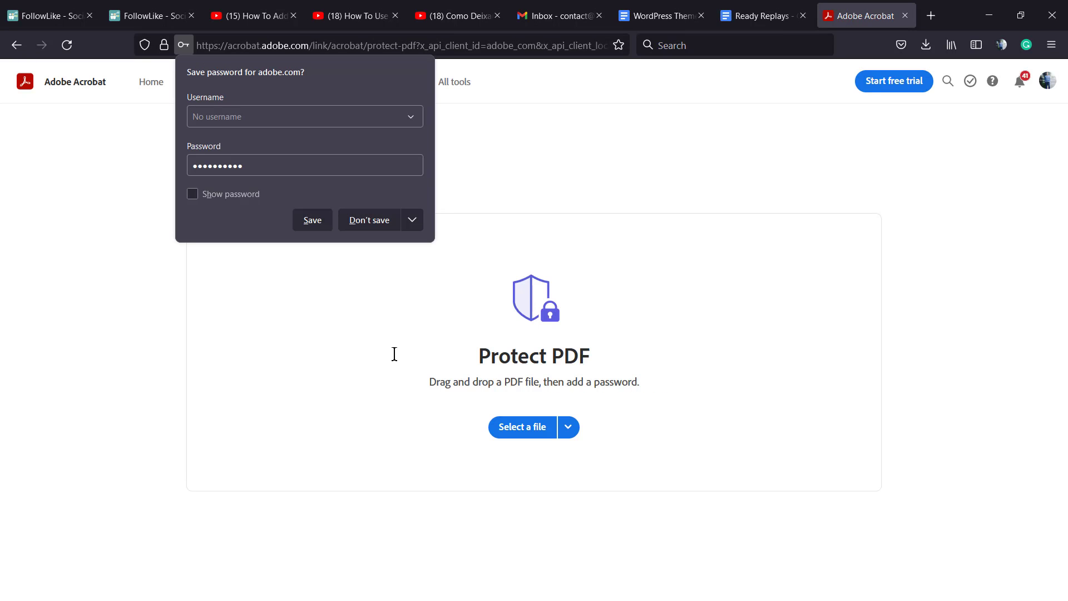
{"action": "left_click", "coordinate": [366, 225]}
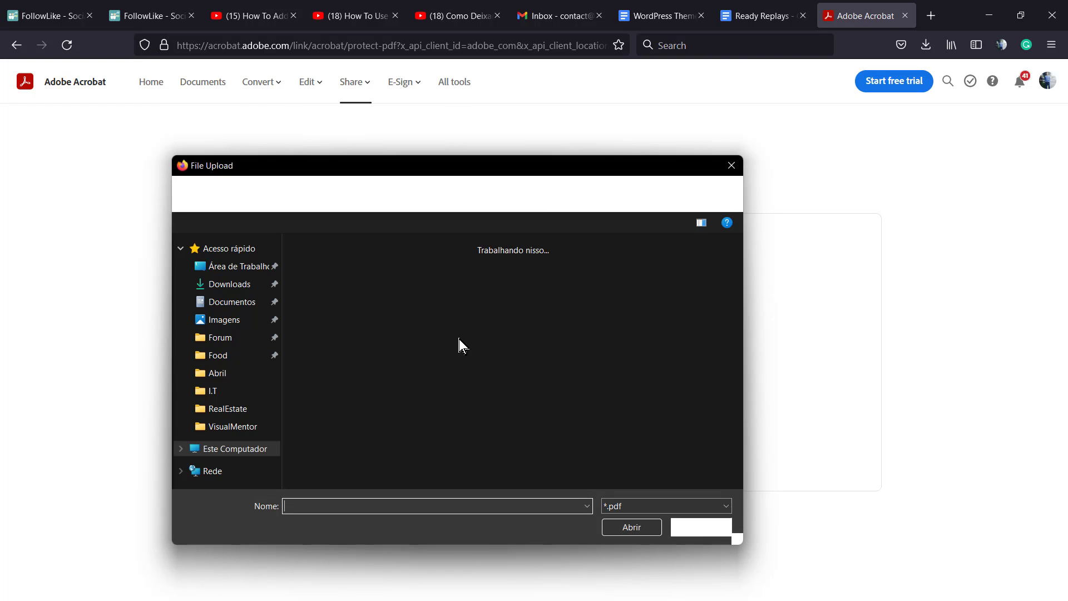
{"action": "double_click", "coordinate": [325, 303]}
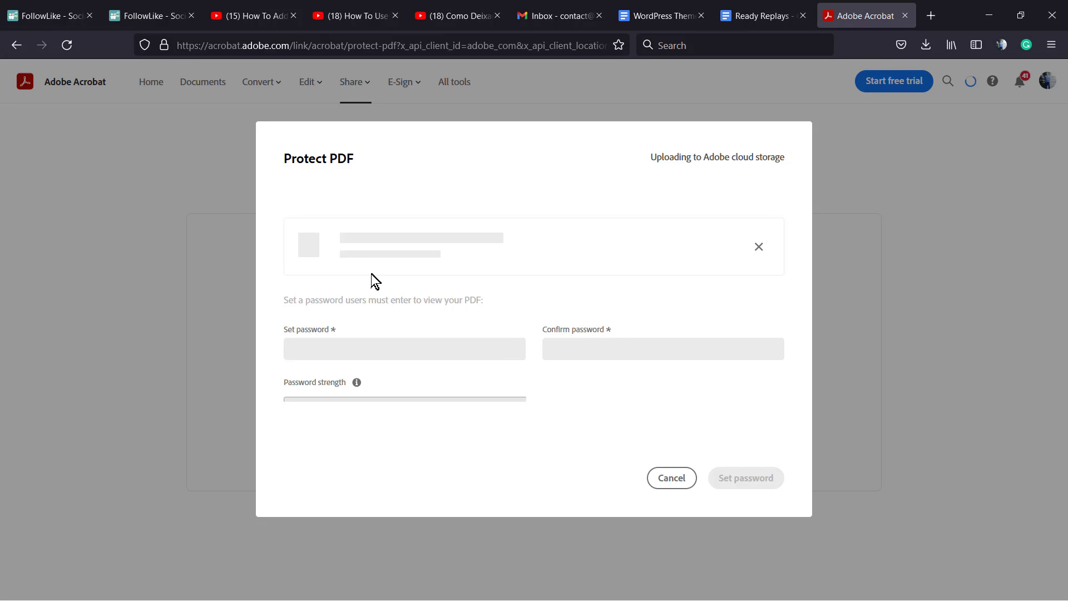
{"action": "left_click", "coordinate": [406, 348]}
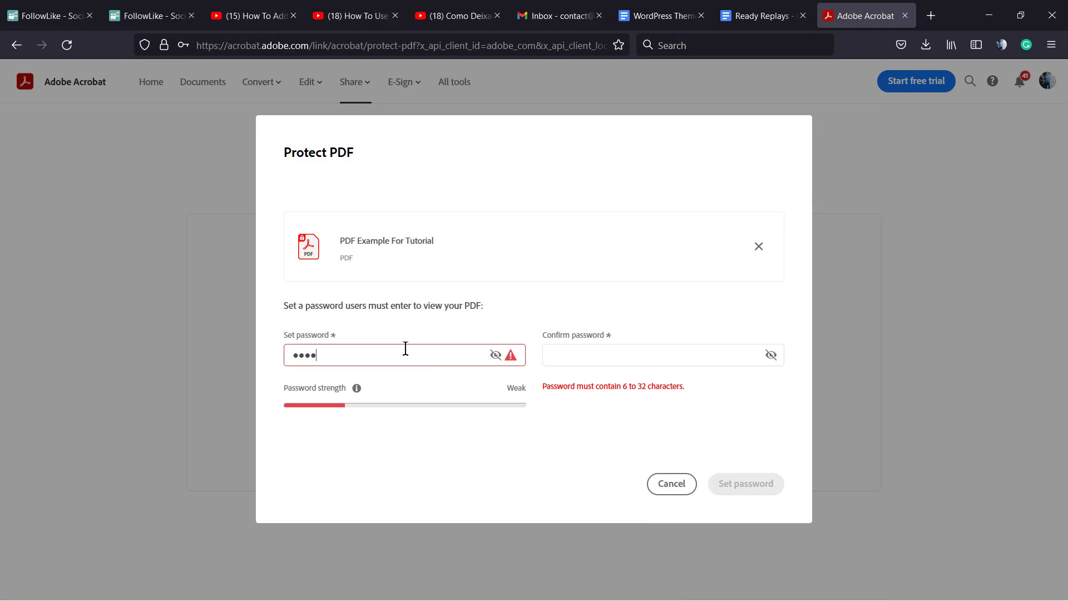
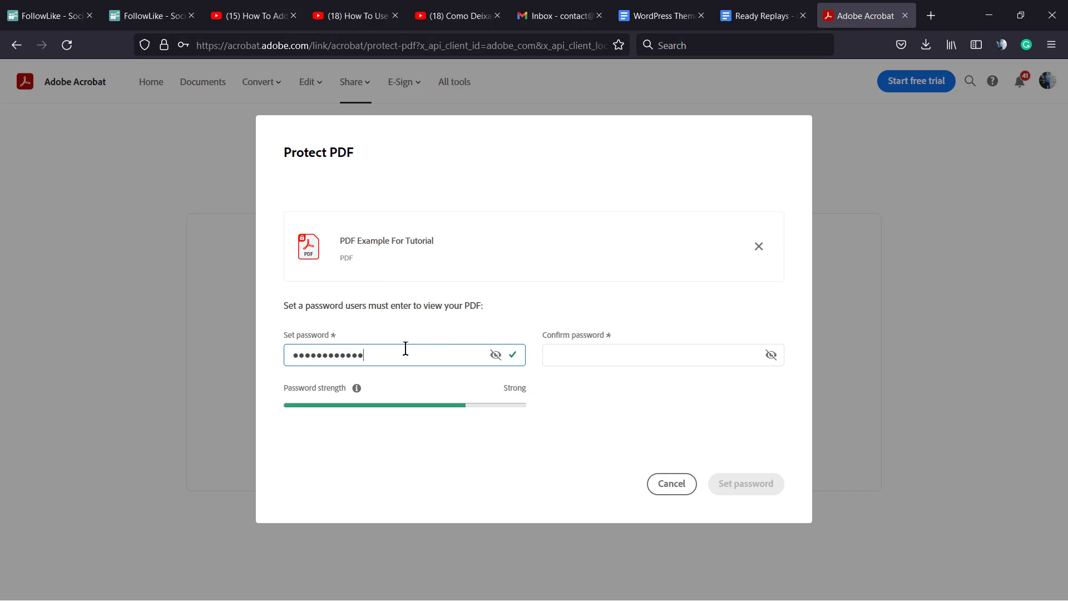
{"action": "left_click", "coordinate": [594, 356]}
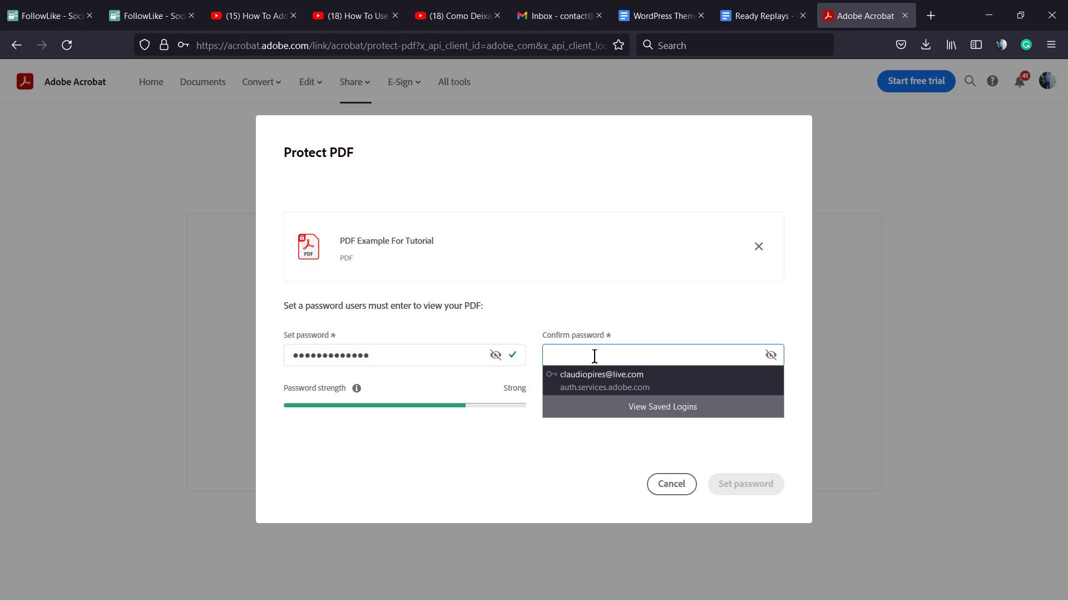
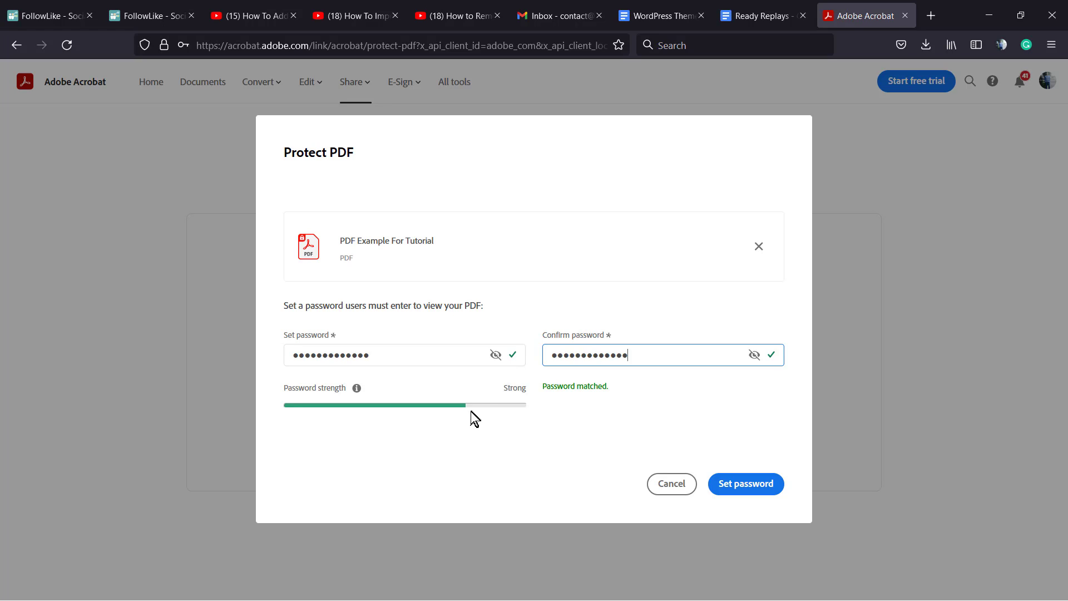
{"action": "double_click", "coordinate": [550, 388]}
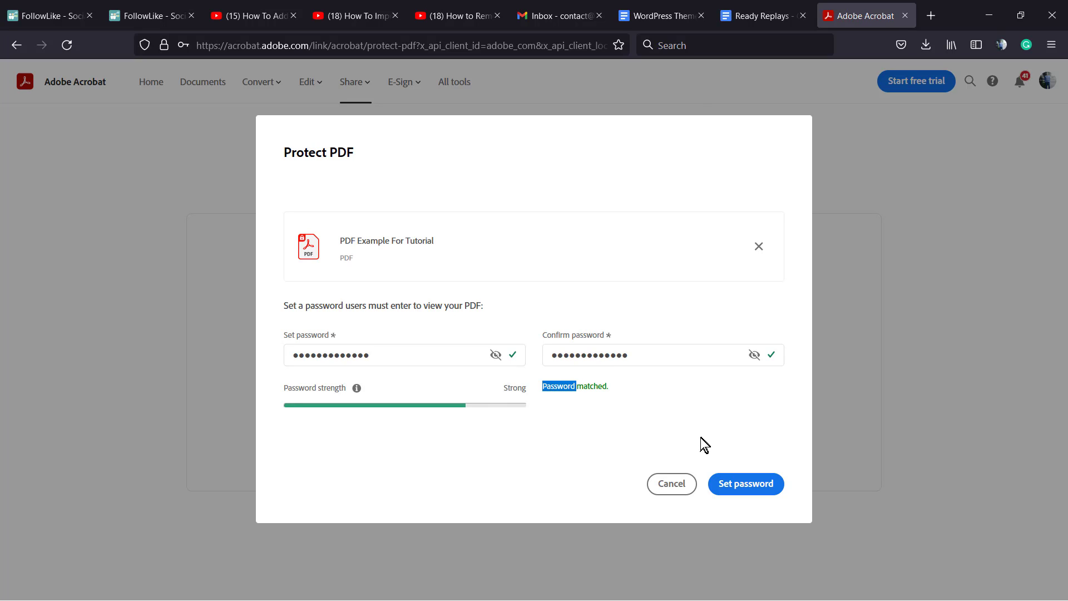
{"action": "left_click", "coordinate": [737, 496]}
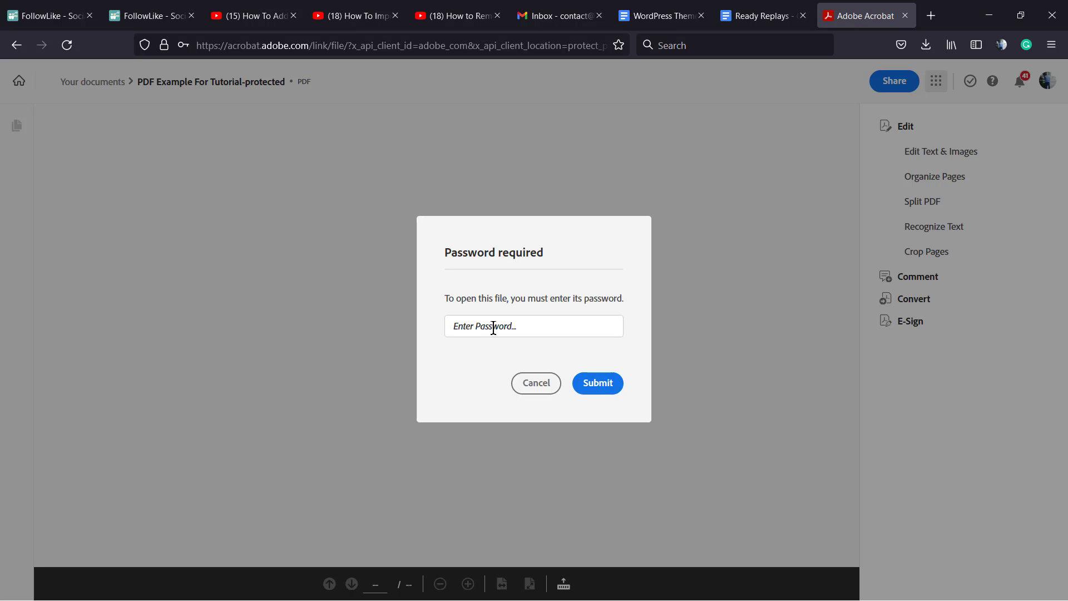
Step: Unlock the protected copy with its password and download PDF Example For Tutorial-protected.pdf
{"action": "left_click", "coordinate": [926, 51]}
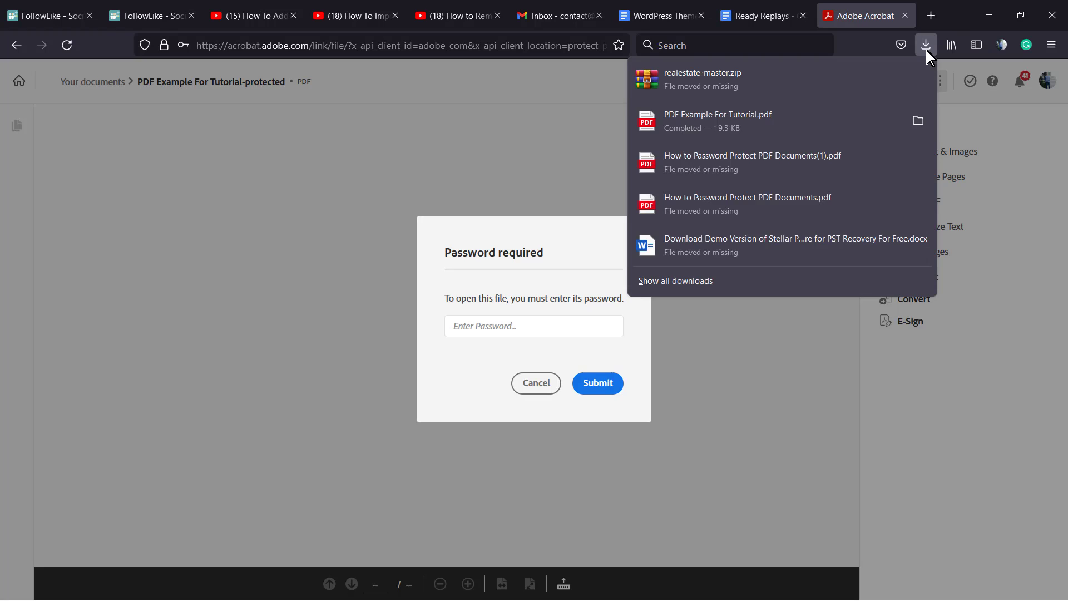
{"action": "left_click", "coordinate": [517, 315]}
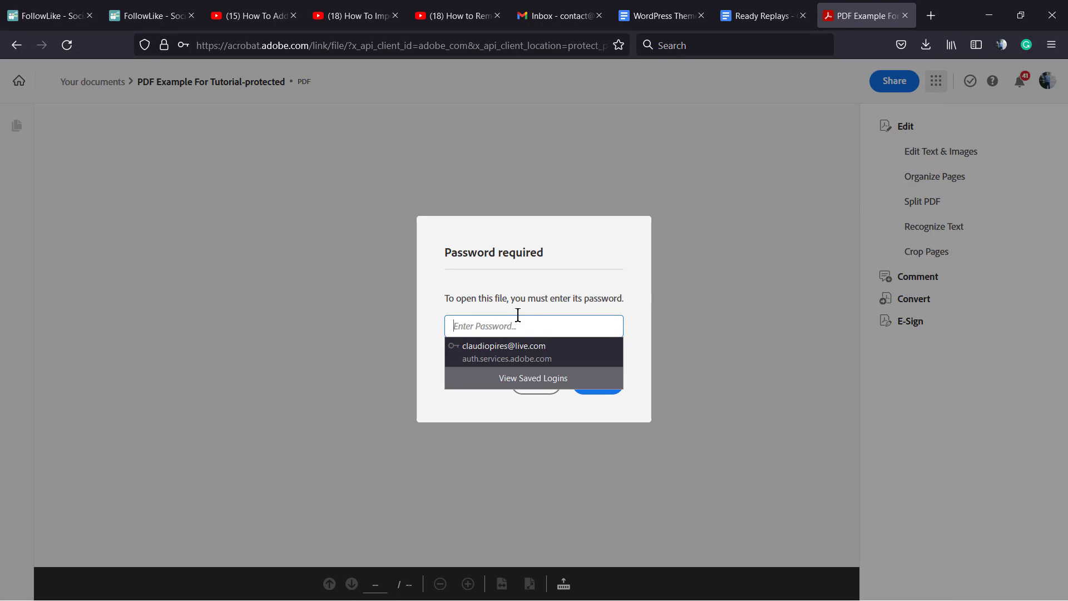
{"action": "type", "text": "********"}
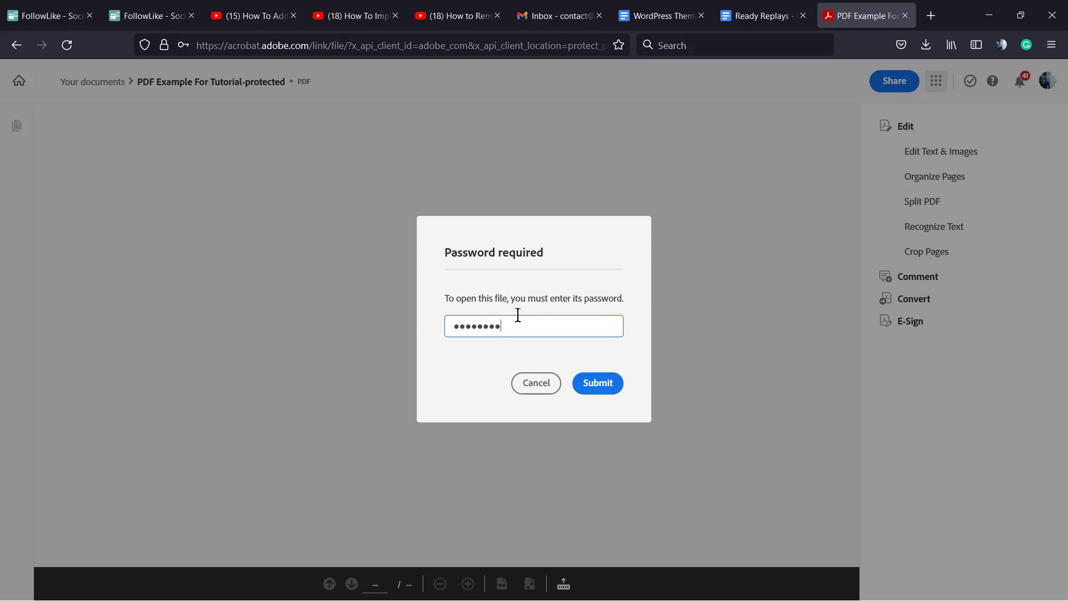
{"action": "type", "text": "*****"}
{"action": "left_click", "coordinate": [611, 383]}
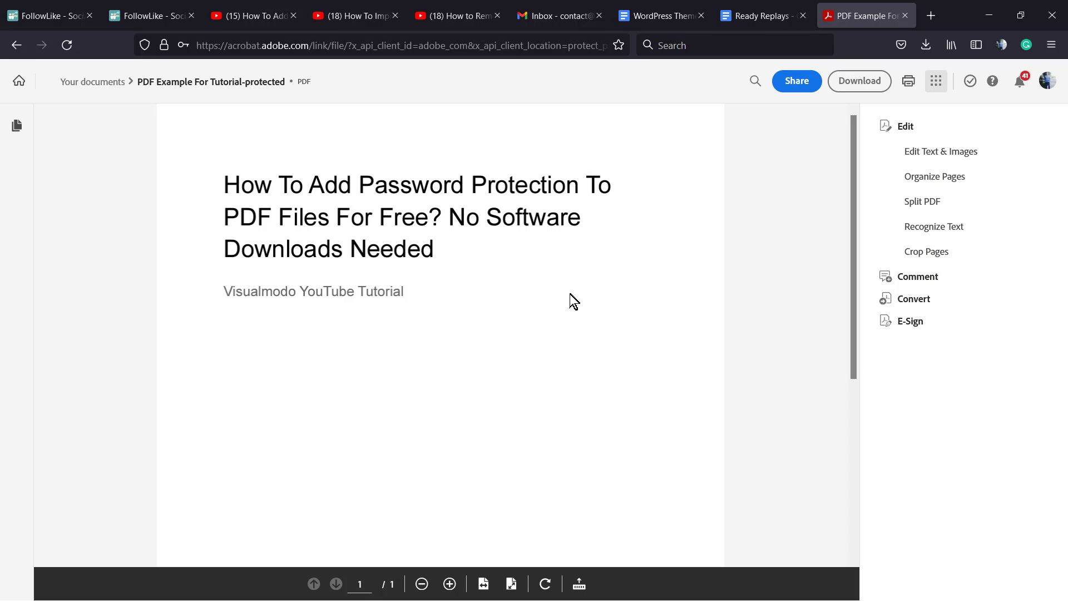
{"action": "left_click", "coordinate": [861, 84]}
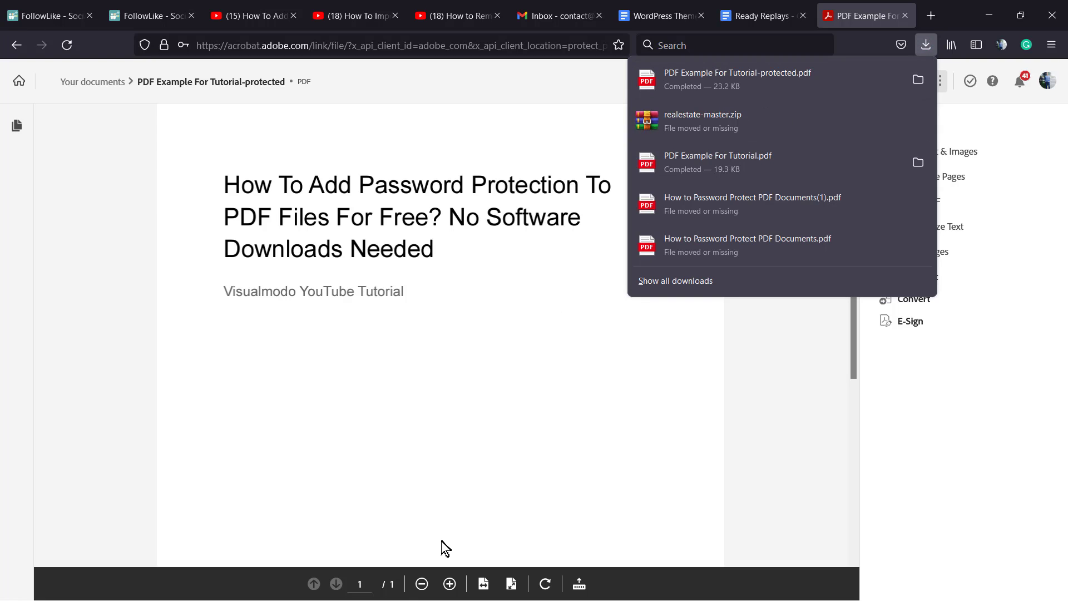
Step: Show the Downloads folder in File Explorer, listing the protected copy
{"action": "left_click", "coordinate": [305, 595]}
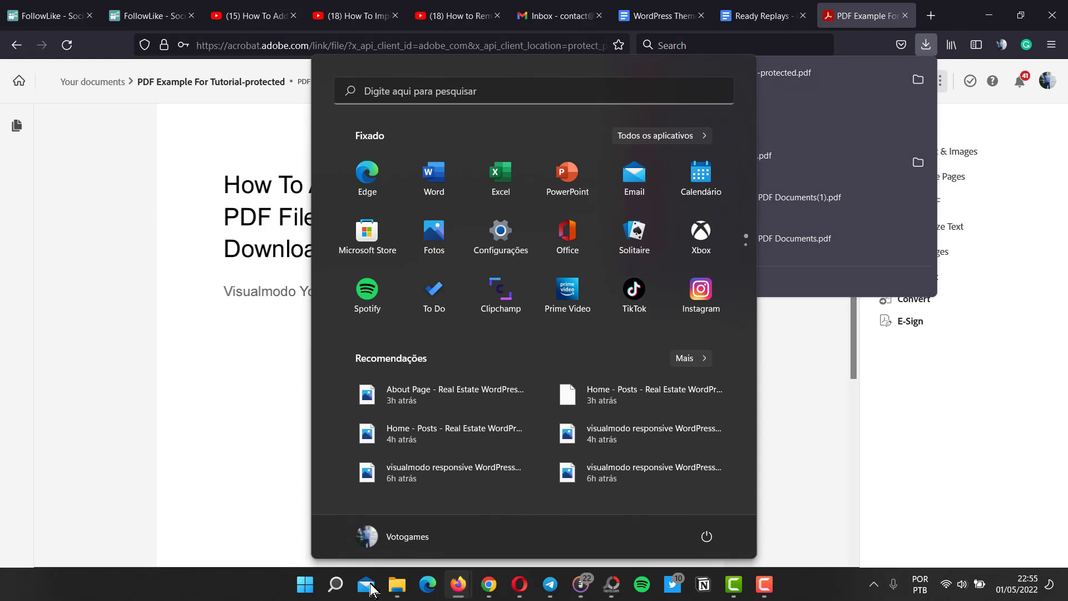
{"action": "left_click", "coordinate": [394, 595]}
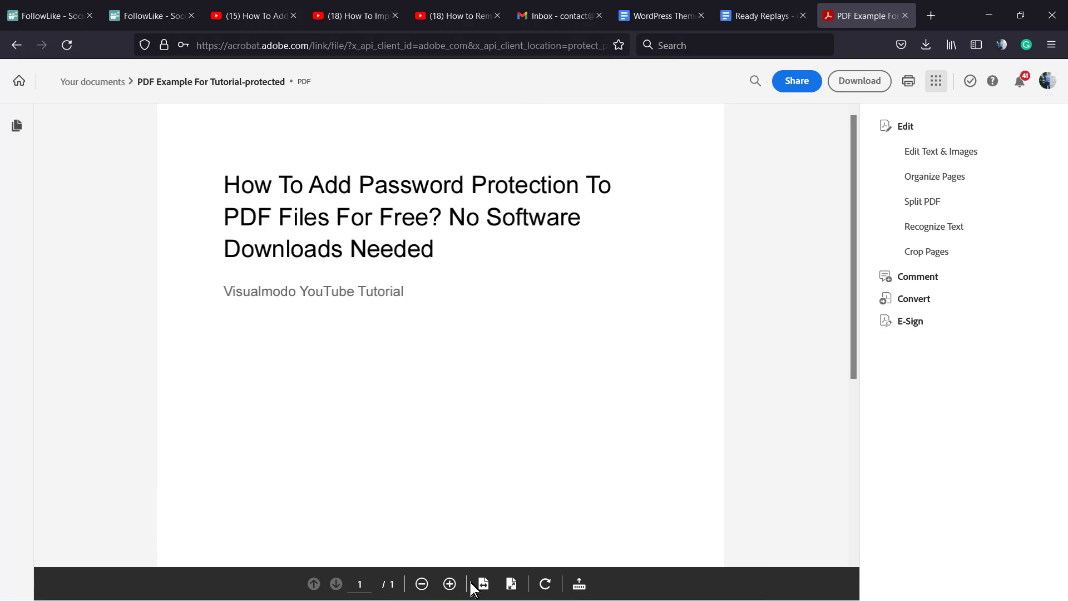
{"action": "left_click", "coordinate": [412, 593]}
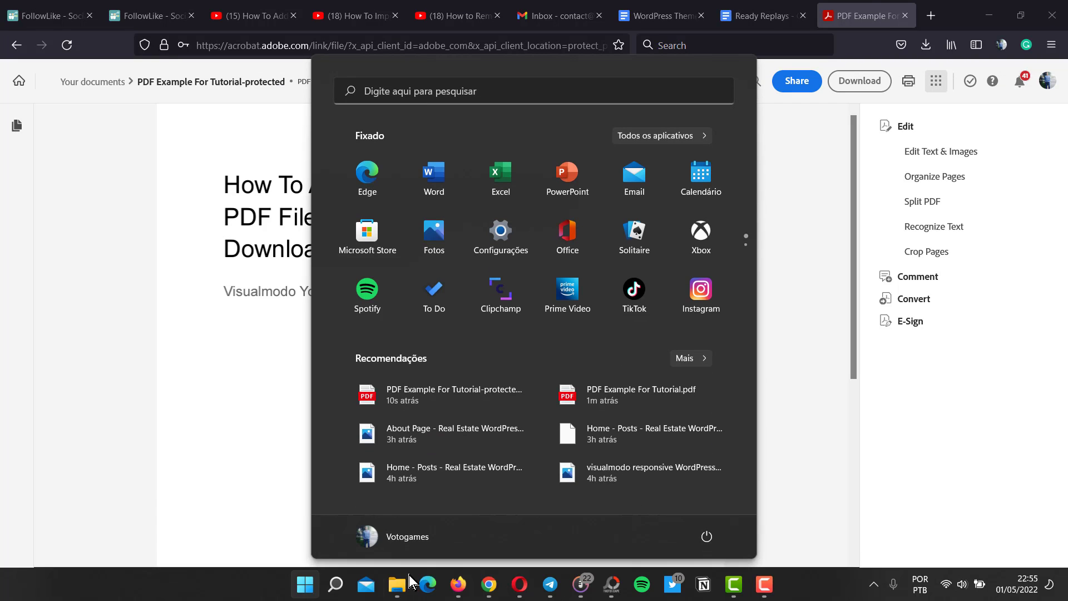
{"action": "left_click", "coordinate": [398, 587]}
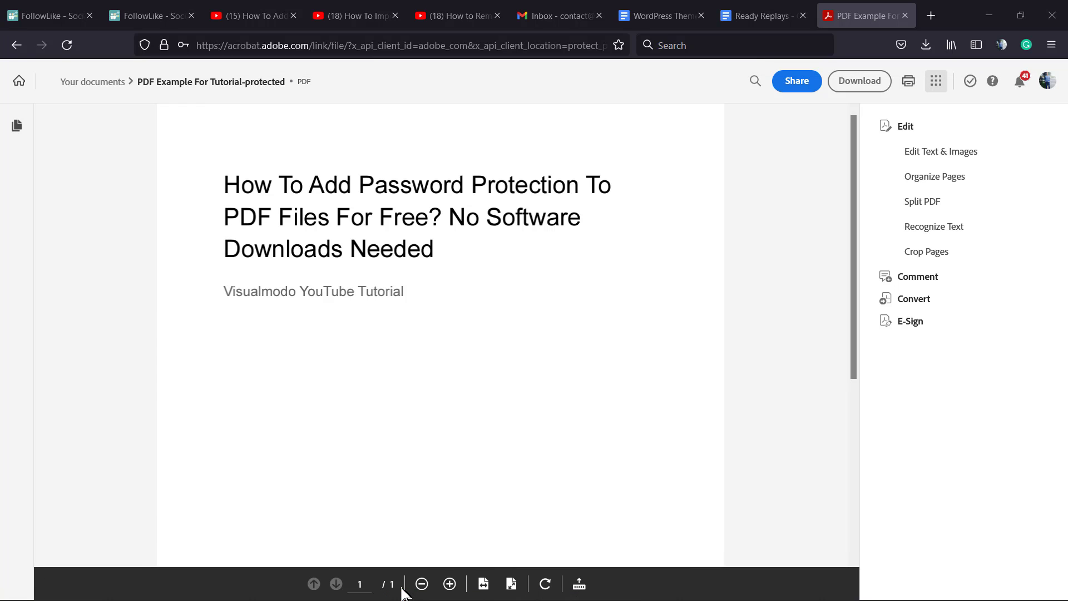
{"action": "left_click", "coordinate": [988, 17]}
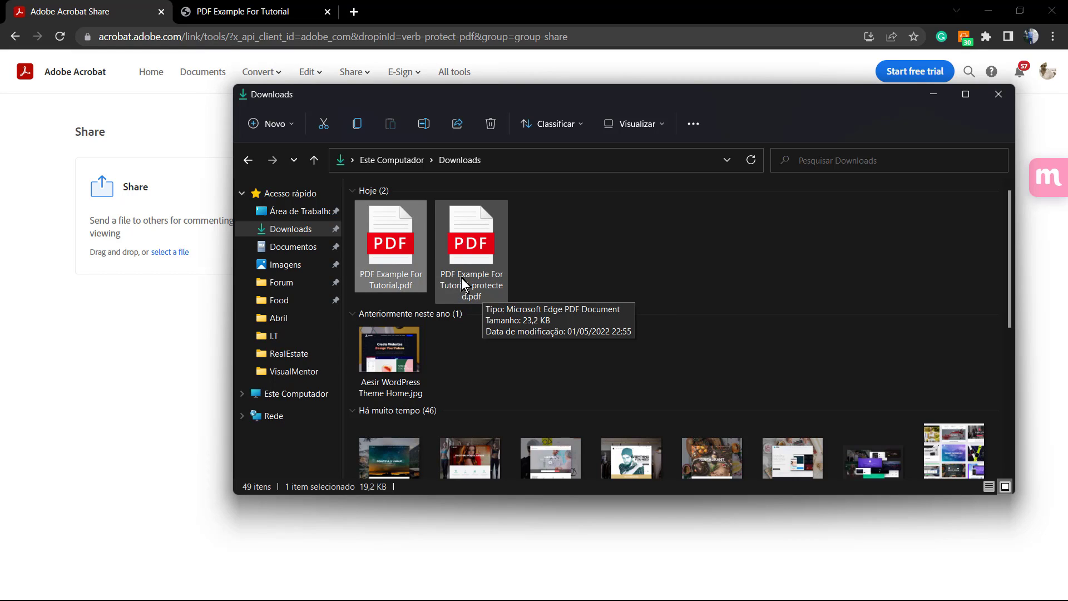
Step: Open PDF Example For Tutorial-protected.pdf in Google Chrome and unlock it with its password
{"action": "left_click", "coordinate": [462, 281]}
{"action": "right_click", "coordinate": [473, 278]}
{"action": "mouse_move", "coordinate": [584, 340]}
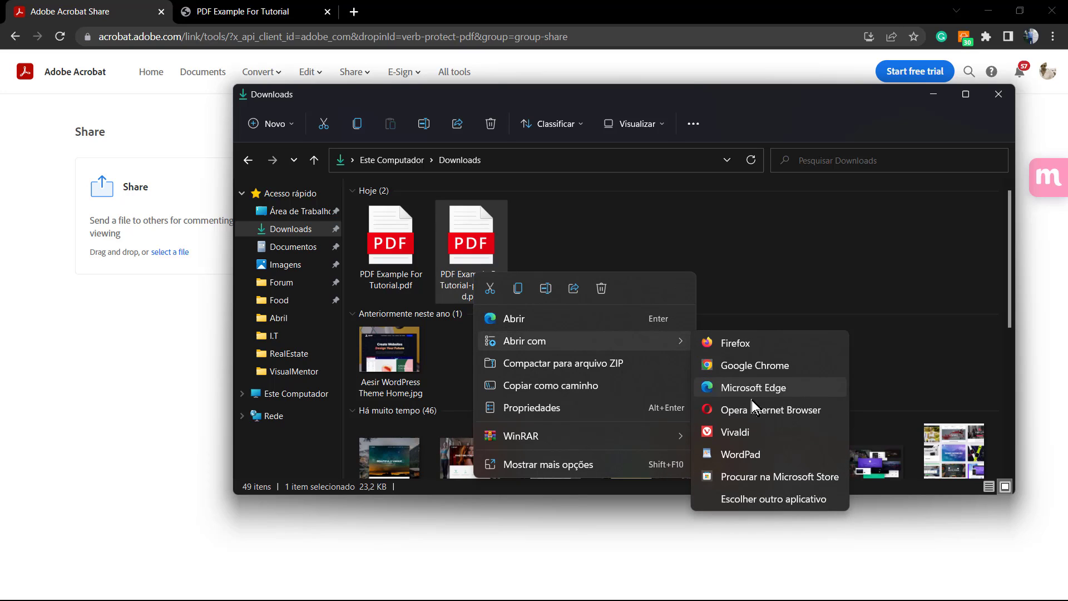
{"action": "left_click", "coordinate": [746, 354]}
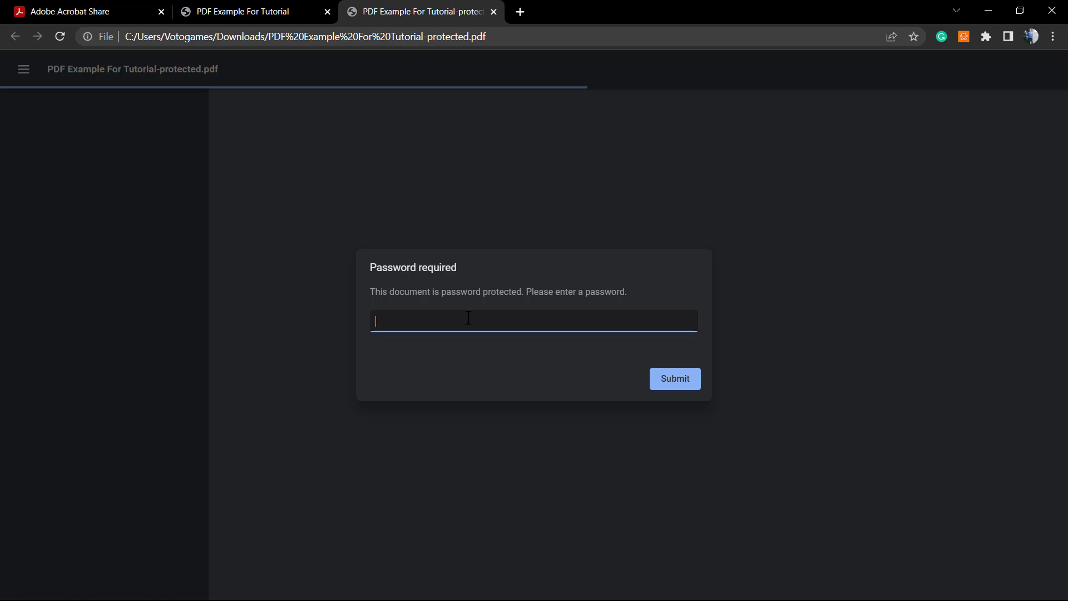
{"action": "key", "text": "Return"}
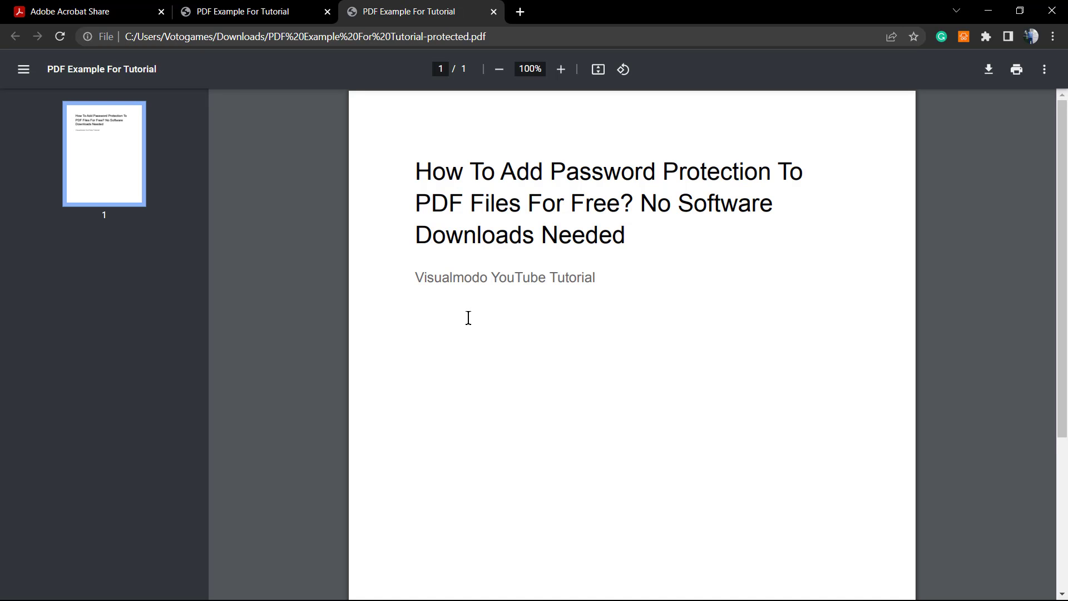